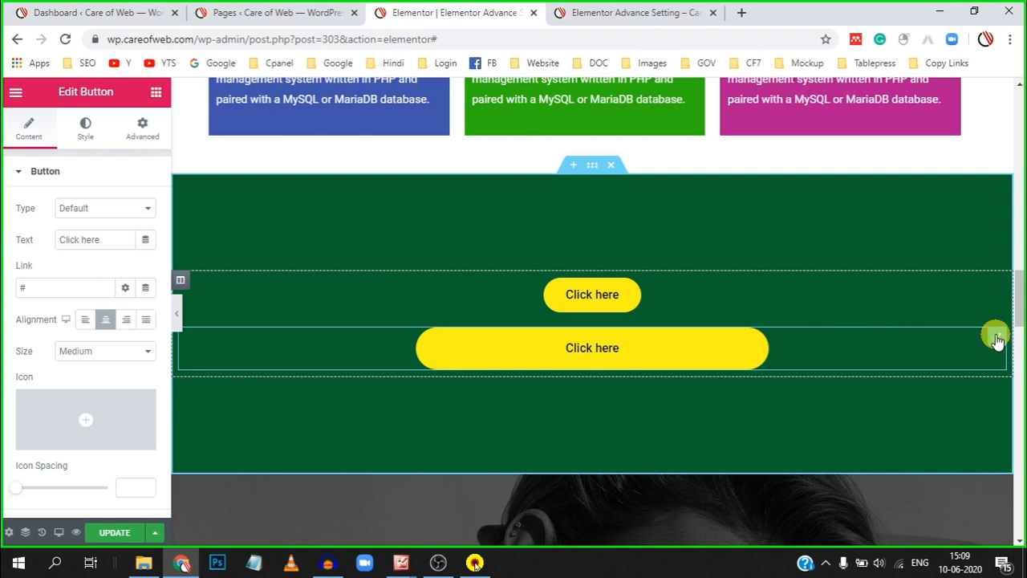
# - Examine the style and padding settings of the wide second "Click here" button in the green section
pyautogui.click(88, 129)
pyautogui.scroll(-3, 83, 248)
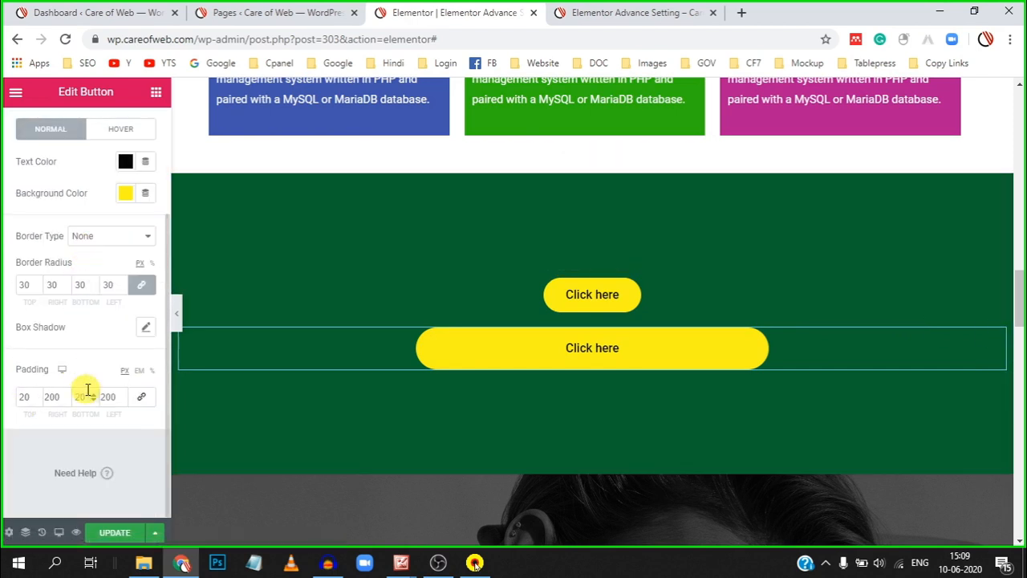
pyautogui.scroll(3, 64, 209)
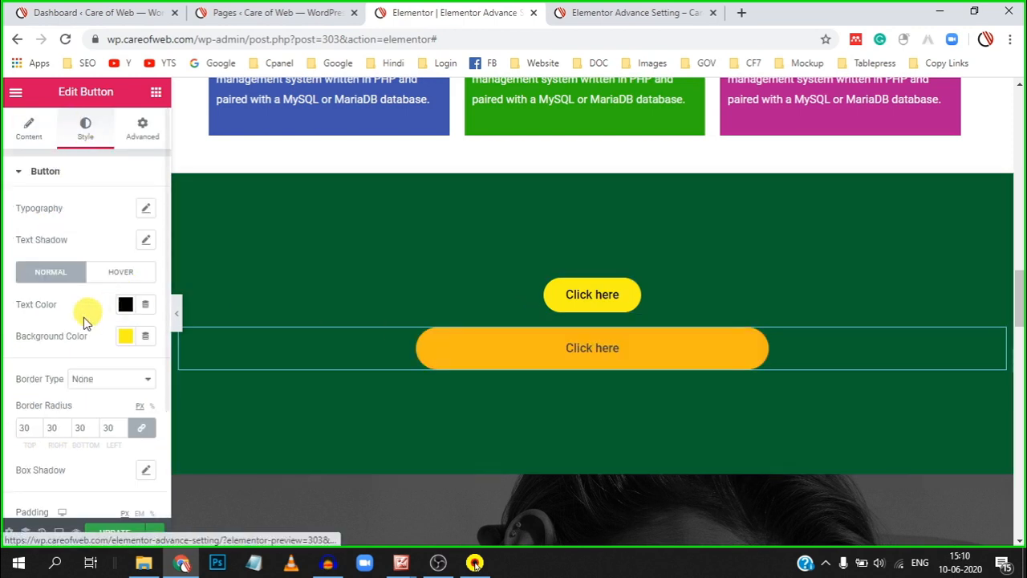
pyautogui.scroll(-2, 50, 397)
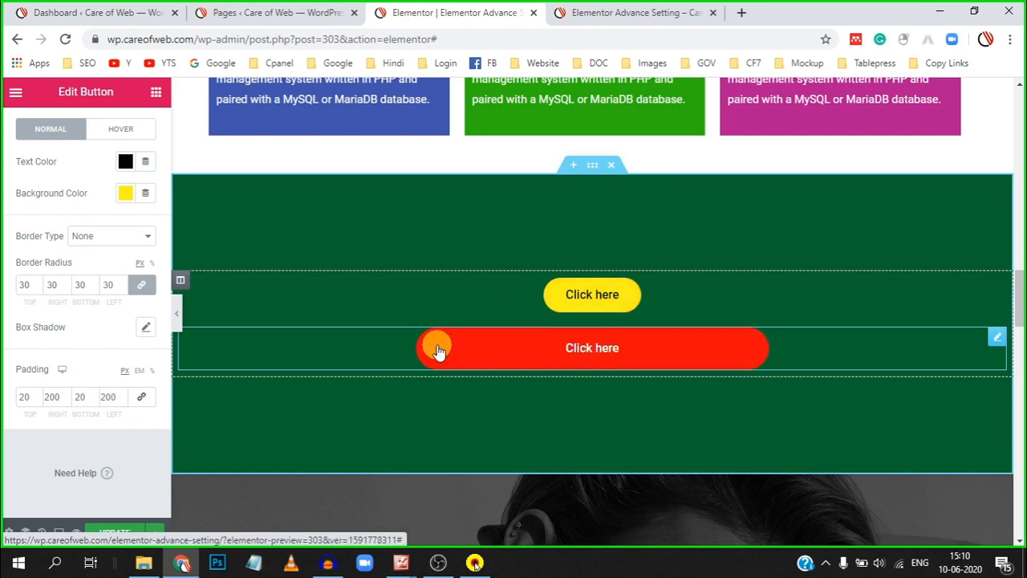
pyautogui.scroll(-1, 639, 354)
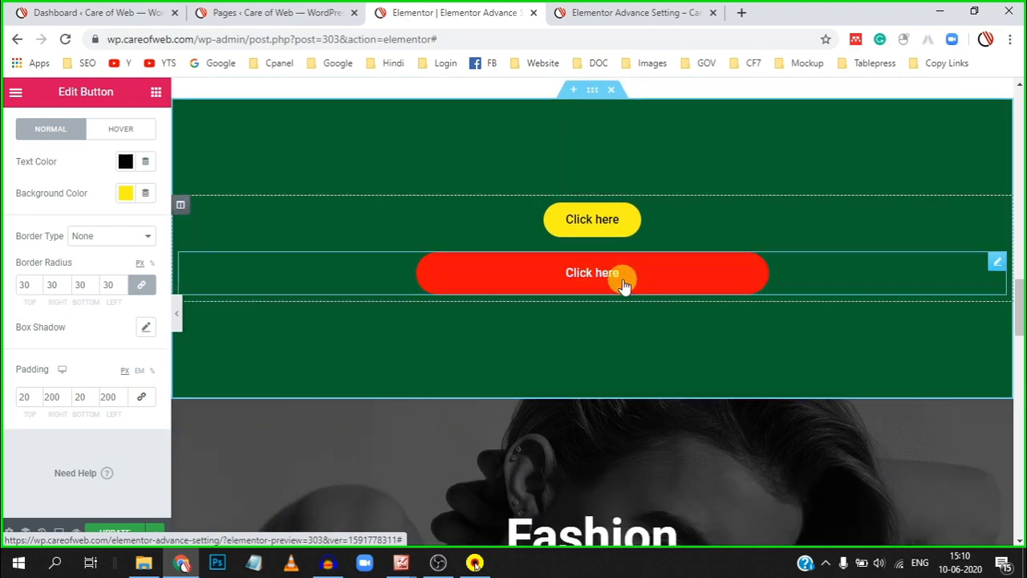
# - Examine the animated headline section with its text block and Read More button in the page preview
pyautogui.scroll(-1, 644, 271)
pyautogui.hotkey('ctrl', 'Tab')
pyautogui.scroll(3, 745, 271)
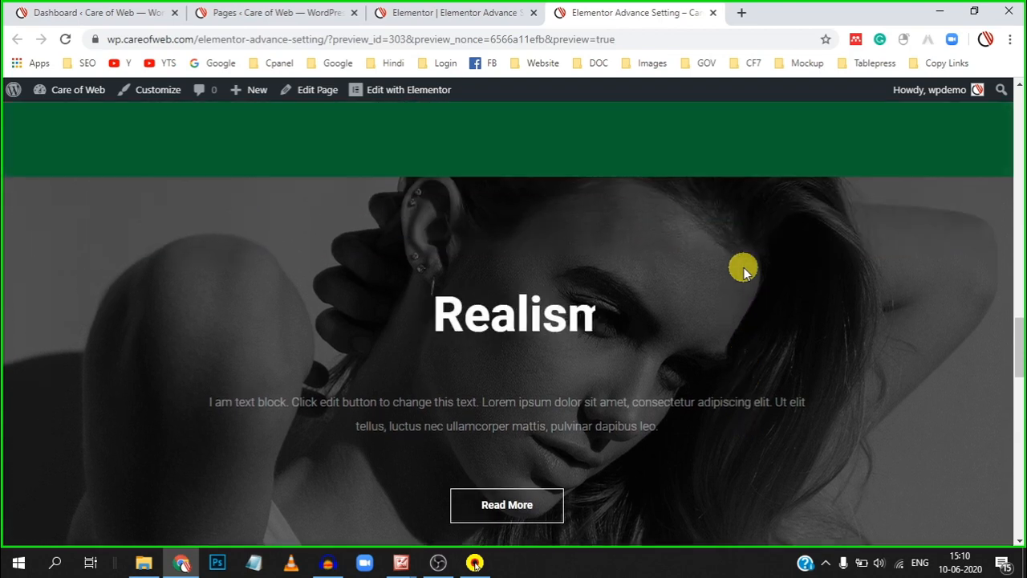
pyautogui.scroll(-1, 775, 258)
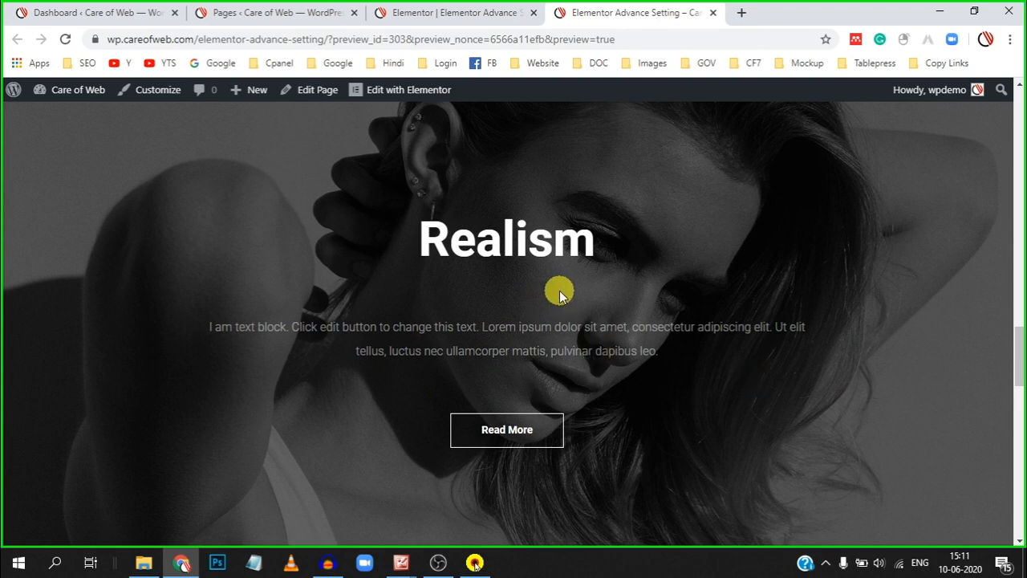
# - Examine the advanced margin settings of the text block and the Read More button below the animated headline in the editor
pyautogui.click(479, 11)
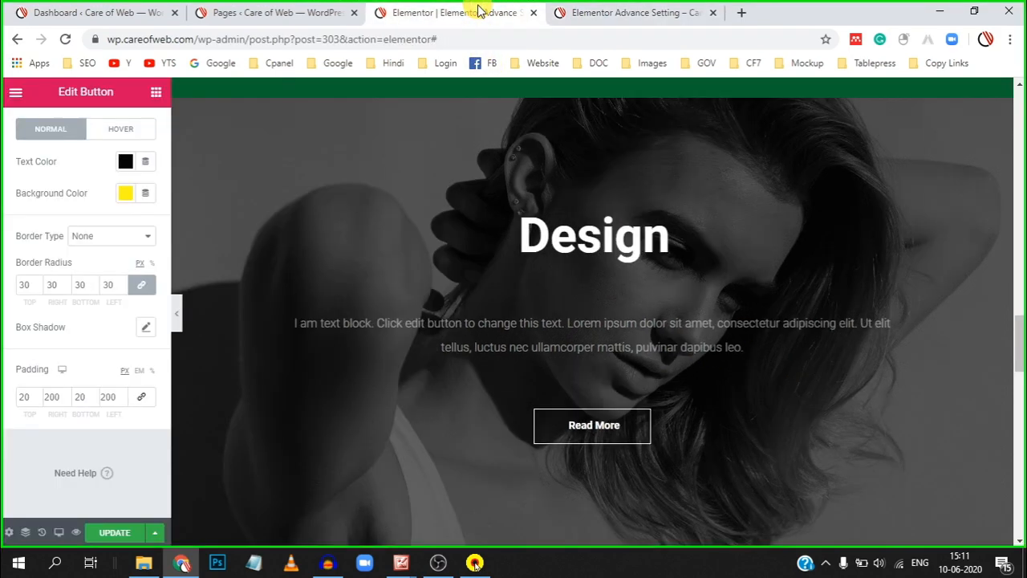
pyautogui.click(725, 241)
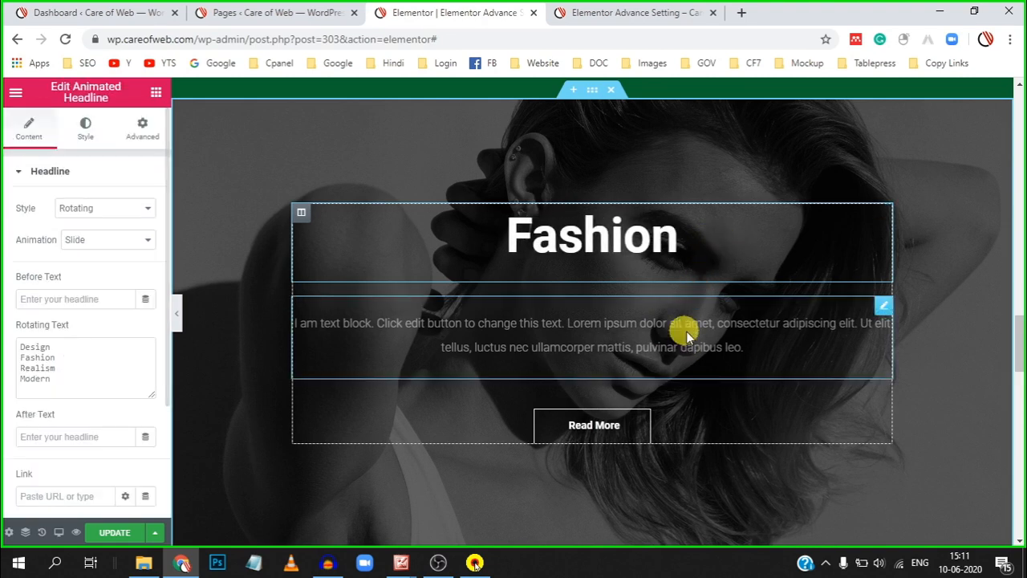
pyautogui.click(668, 316)
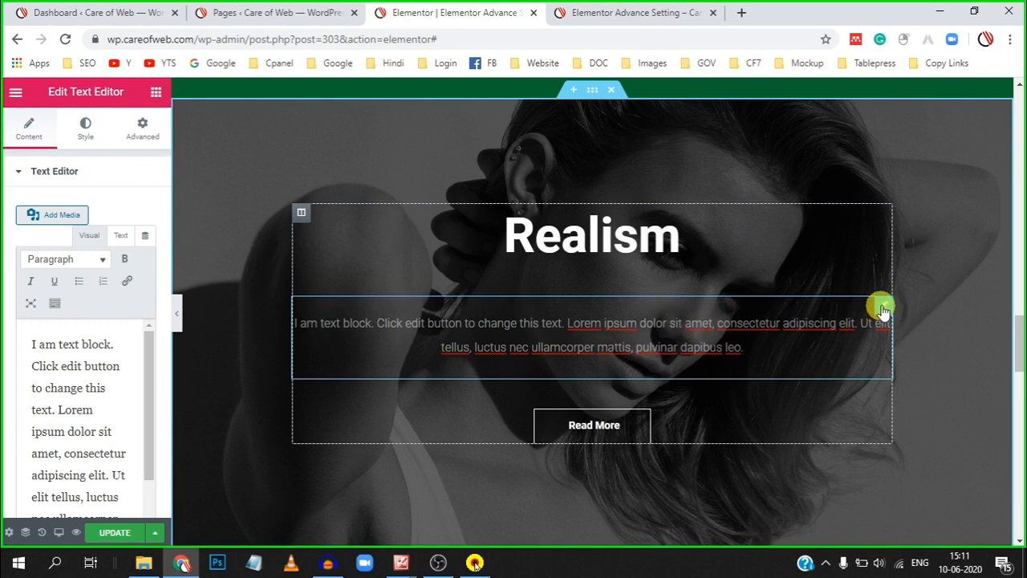
pyautogui.click(143, 127)
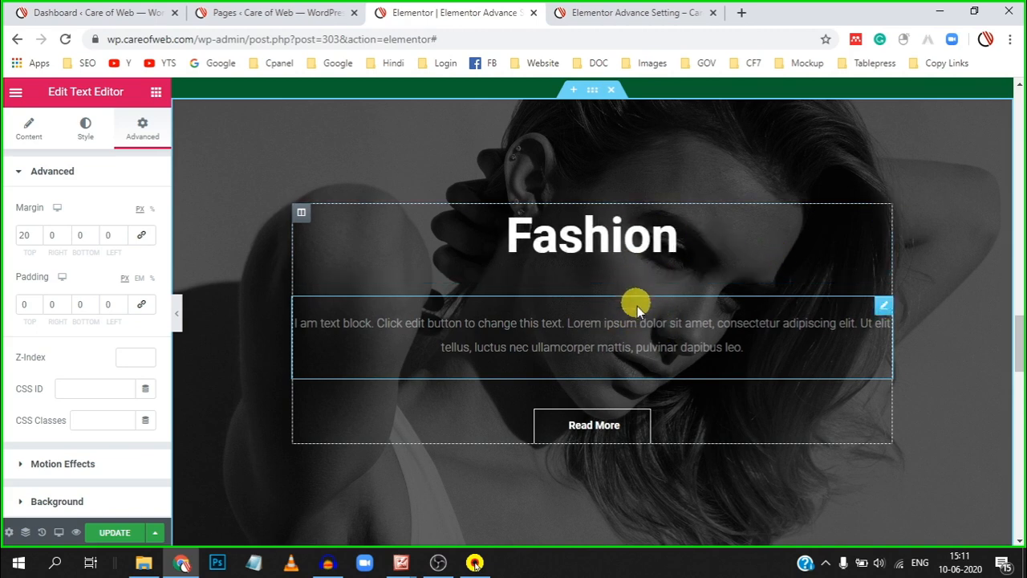
pyautogui.scroll(-1, 665, 294)
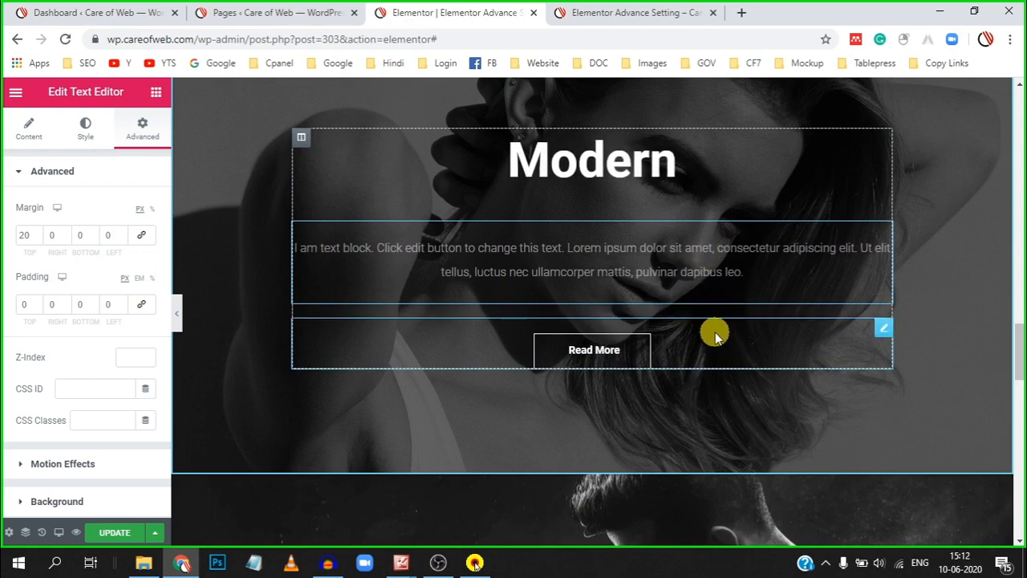
pyautogui.click(715, 336)
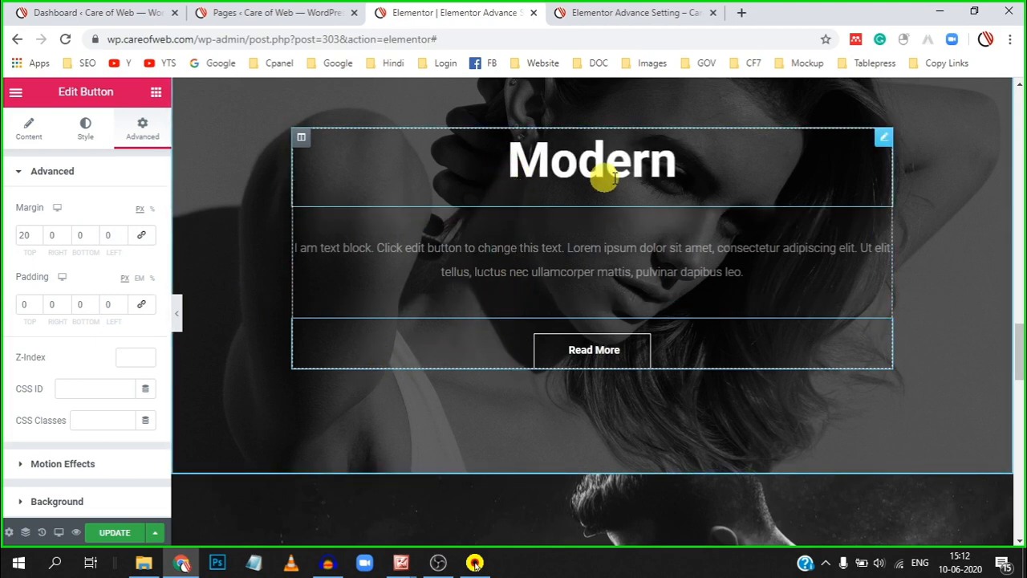
# - Examine the Whey+ product section with the yellow shape in the page preview and in the editor
pyautogui.click(634, 16)
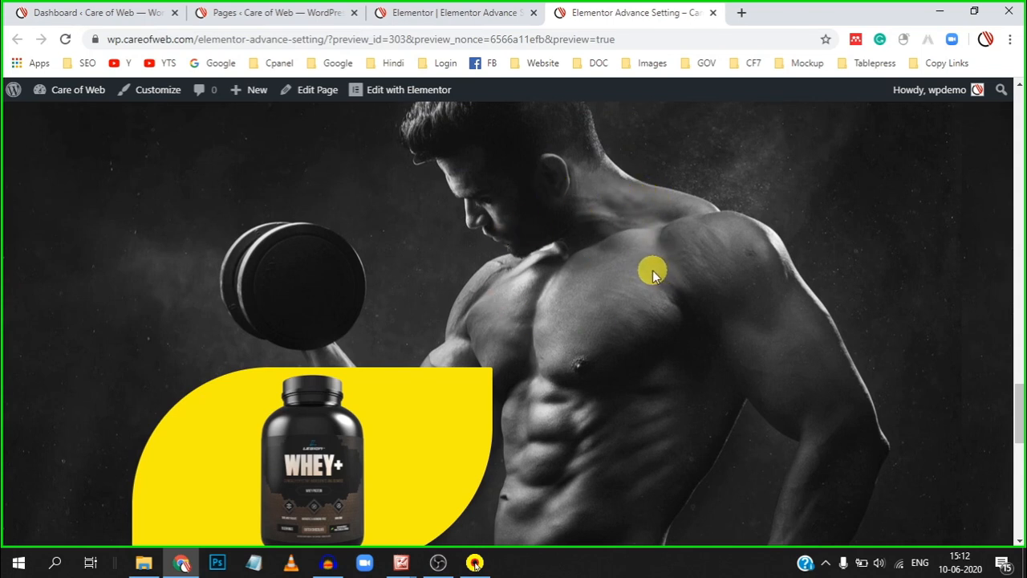
pyautogui.scroll(-1, 237, 354)
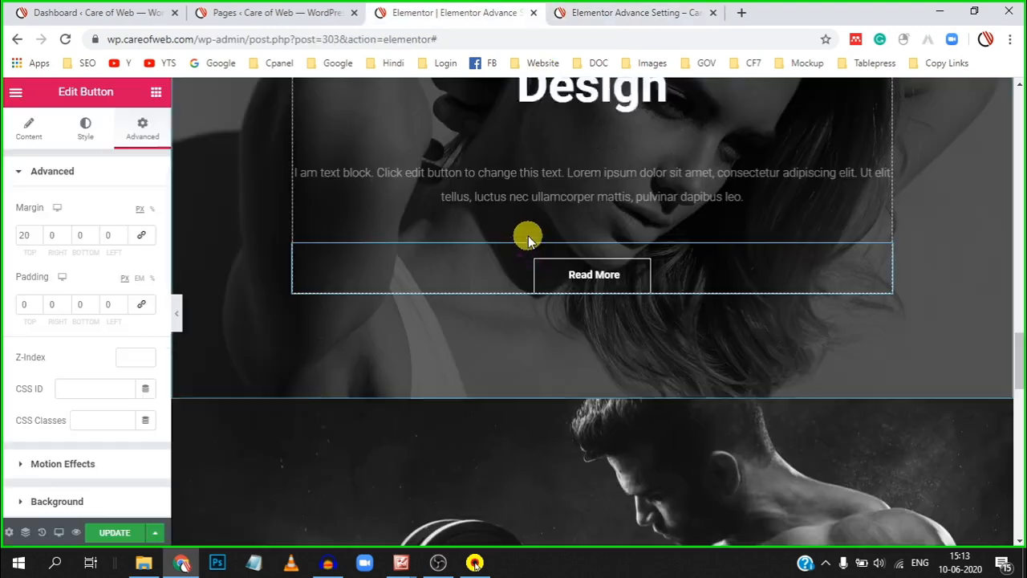
pyautogui.scroll(-4, 527, 243)
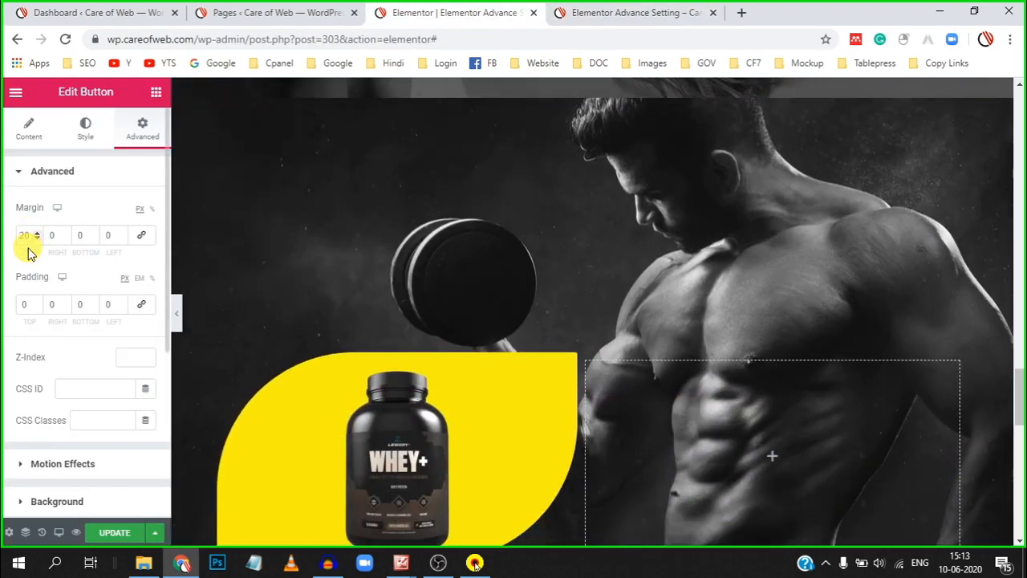
pyautogui.scroll(-1, 27, 244)
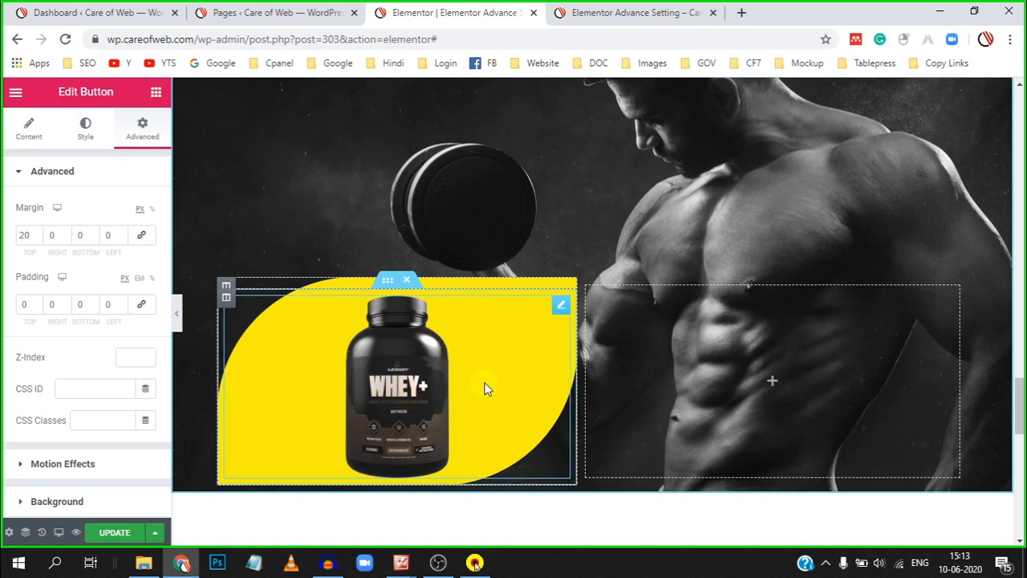
# - Set the Whey+ product image's top margin to -80 px and check the section at full page width
pyautogui.click(375, 350)
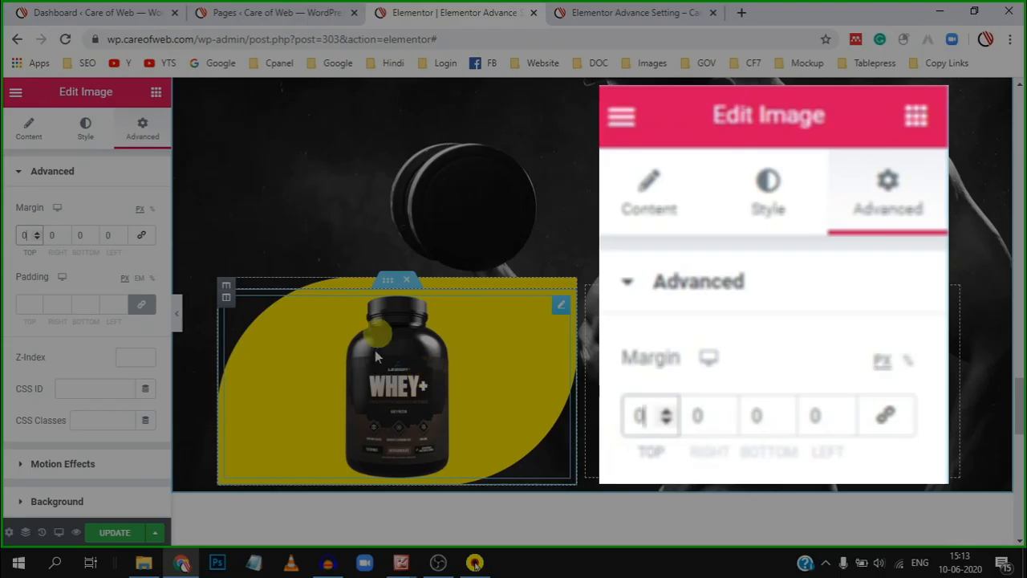
pyautogui.click(35, 235)
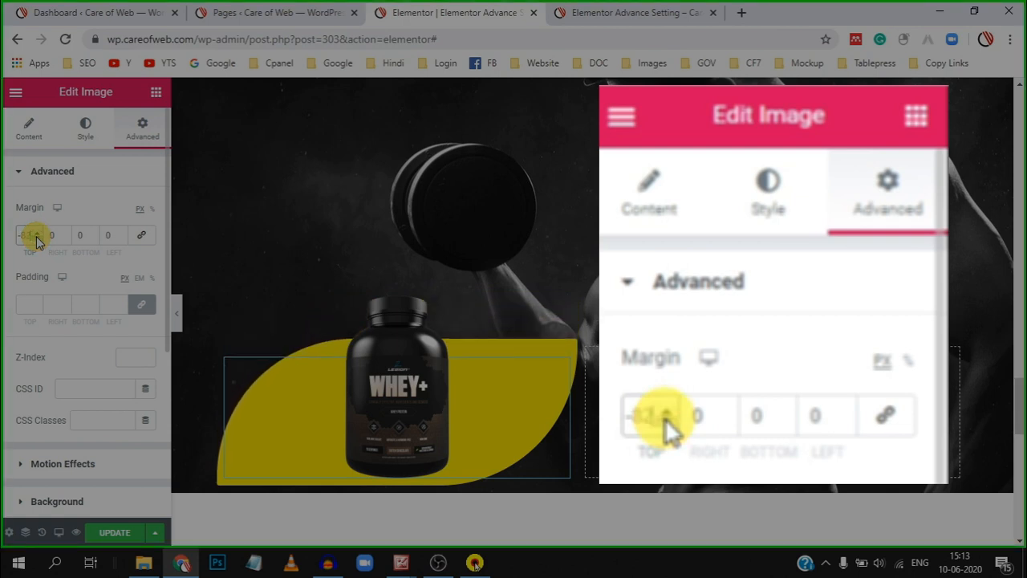
pyautogui.scroll(-2, 484, 381)
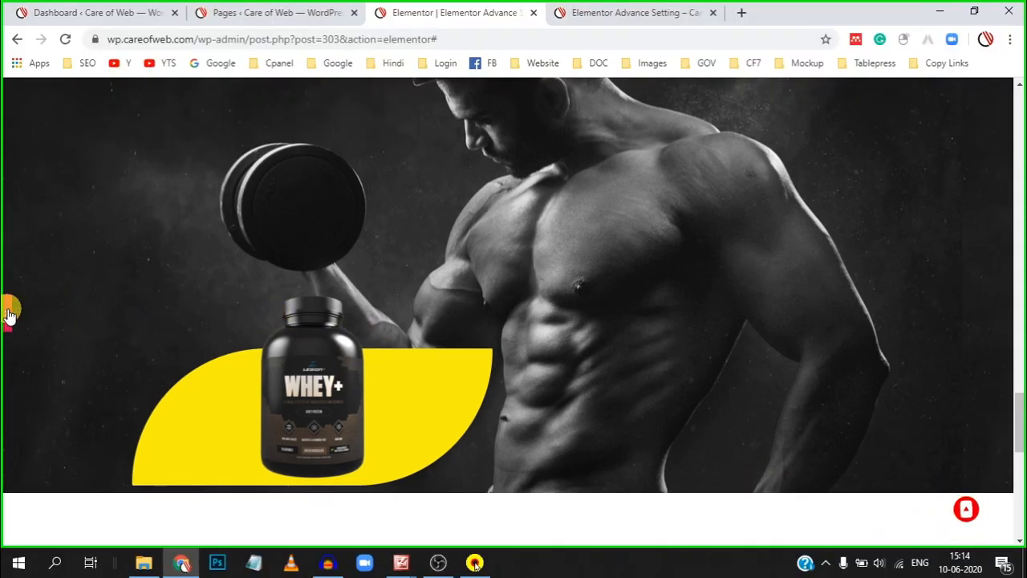
pyautogui.click(9, 315)
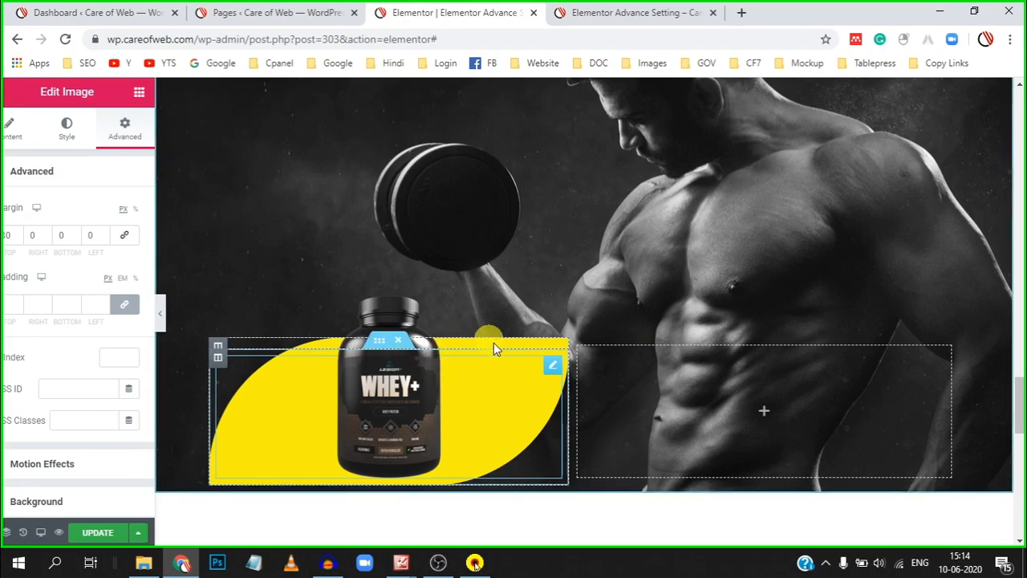
# - Examine the spacing between the subtitle, heading and button of the BREAKING NEWS ! banner in the page preview
pyautogui.scroll(-5, 459, 341)
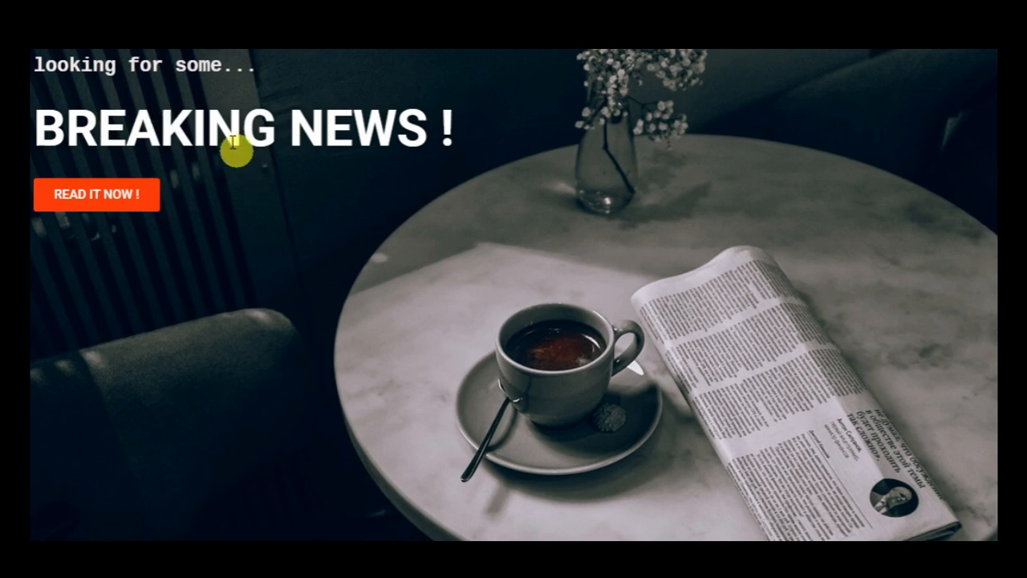
pyautogui.scroll(1, 263, 182)
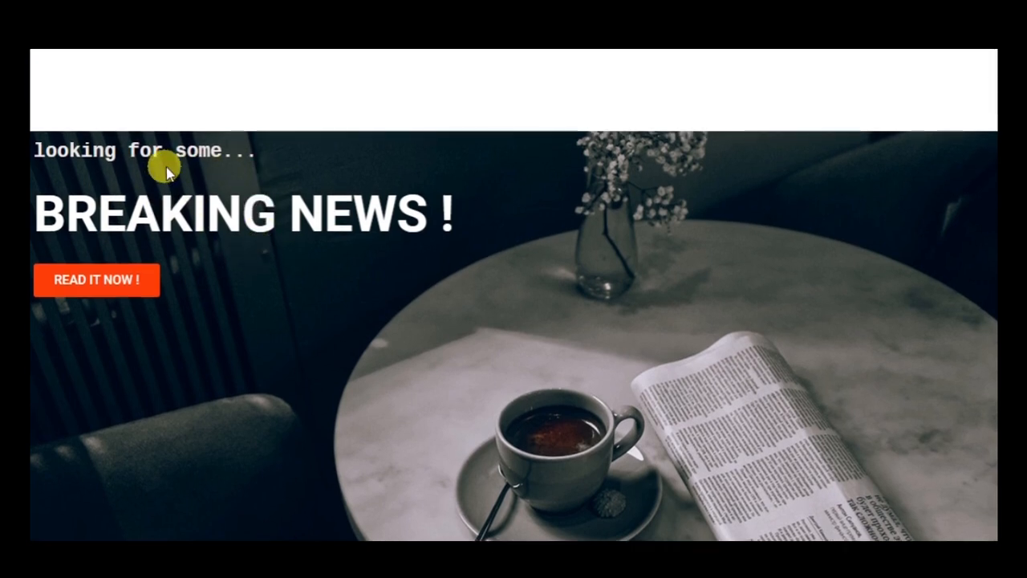
pyautogui.scroll(-1, 141, 96)
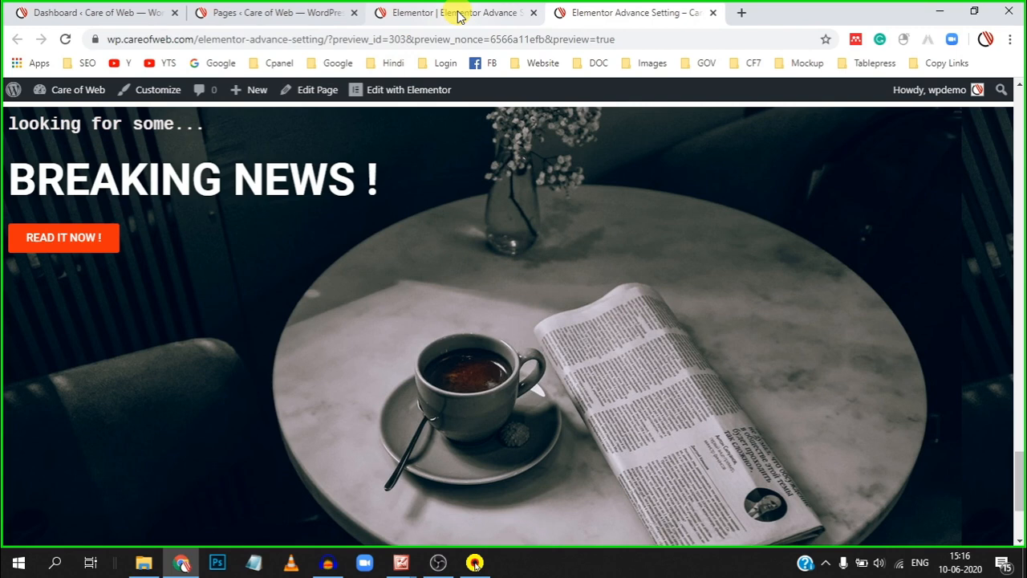
# - In the editor, unlink the BREAKING NEWS ! heading's margin values and set its top margin to -20 px
pyautogui.click(458, 11)
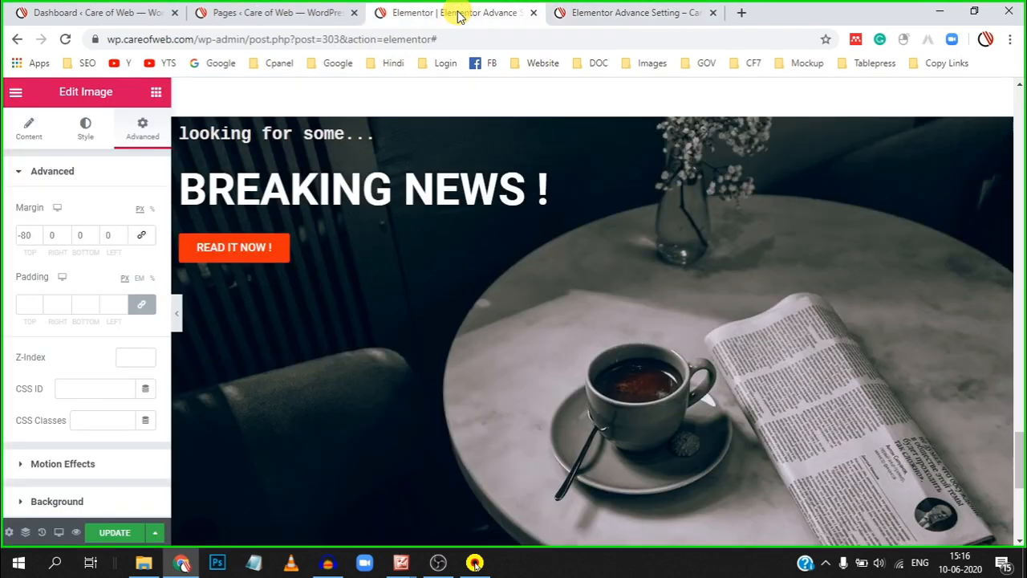
pyautogui.click(974, 191)
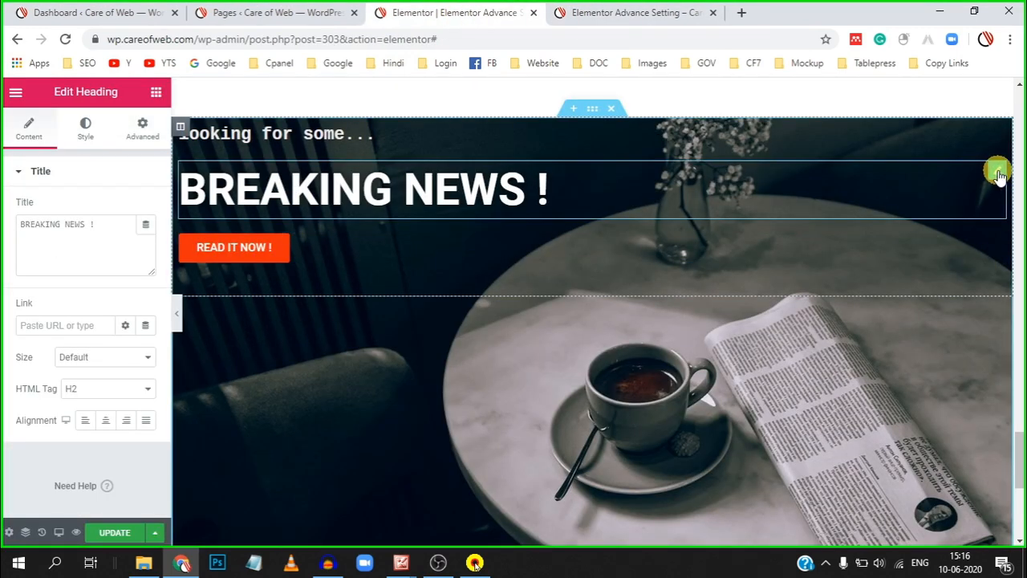
pyautogui.click(142, 126)
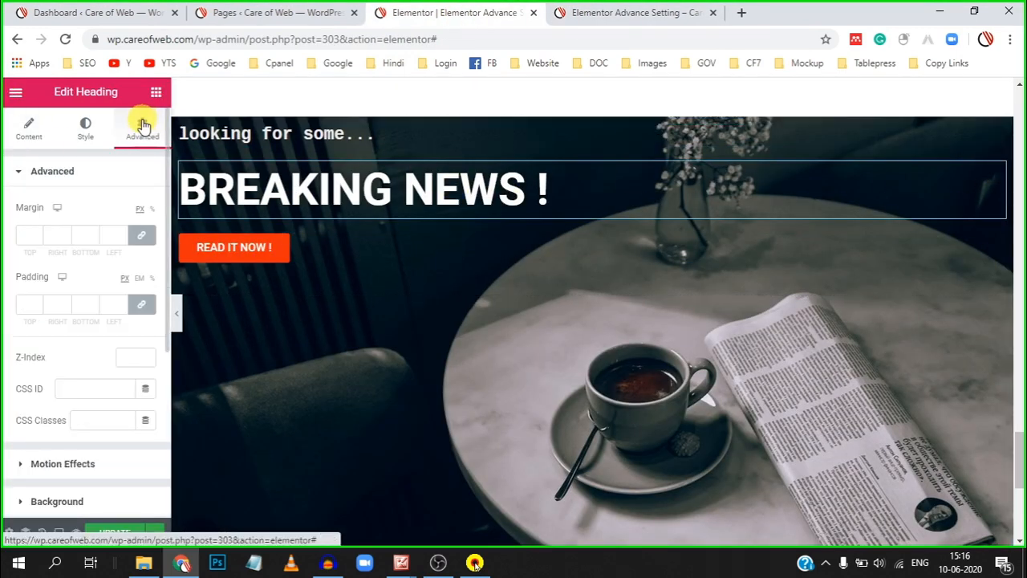
pyautogui.click(141, 235)
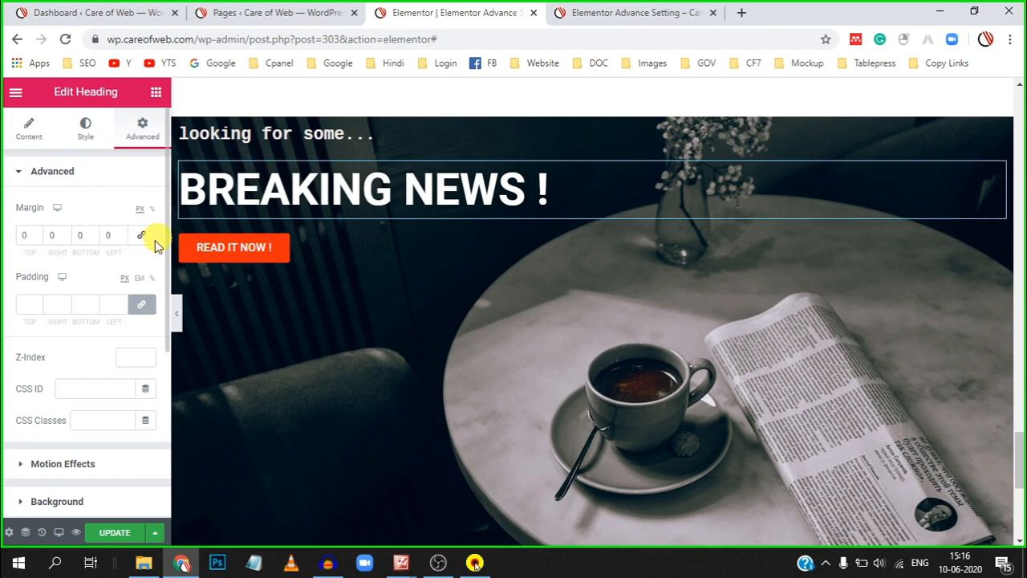
pyautogui.click(37, 238)
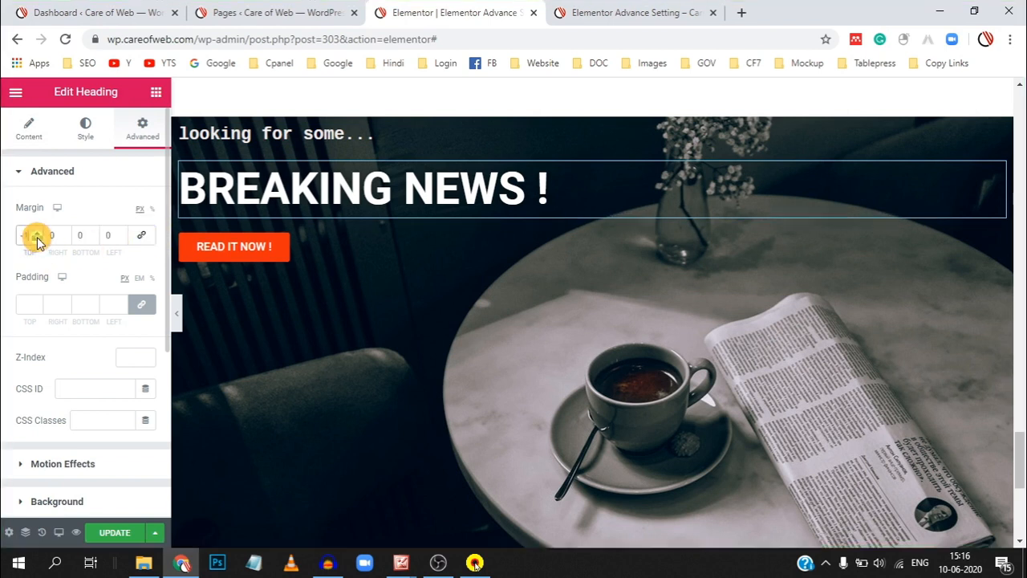
pyautogui.click(37, 237)
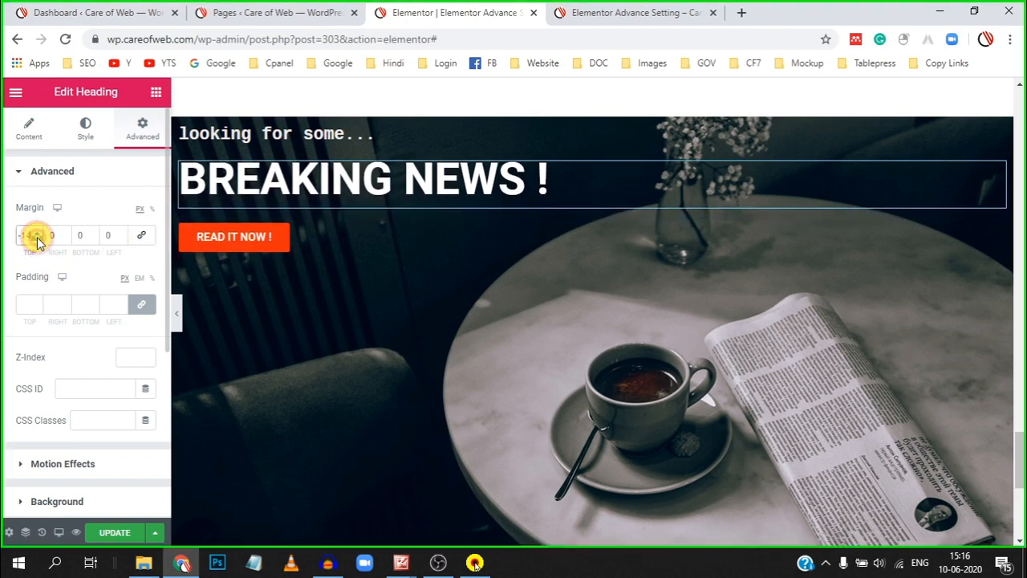
pyautogui.click(36, 238)
pyautogui.click(37, 238)
pyautogui.click(37, 238)
pyautogui.click(37, 238)
pyautogui.click(37, 237)
pyautogui.click(37, 237)
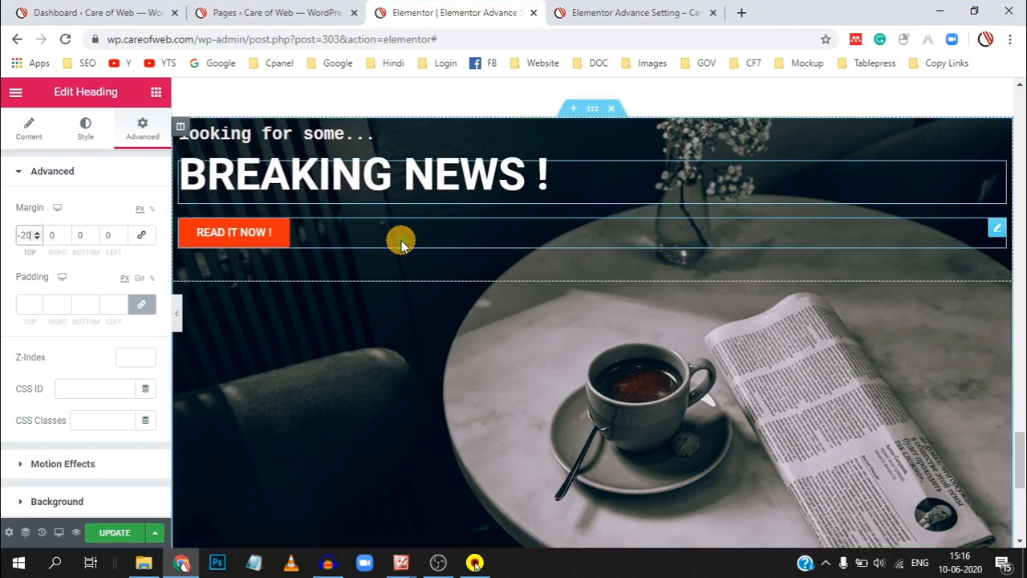
# - Unlink the READ IT NOW ! button's margin values and set its top margin to 38 px
pyautogui.click(402, 240)
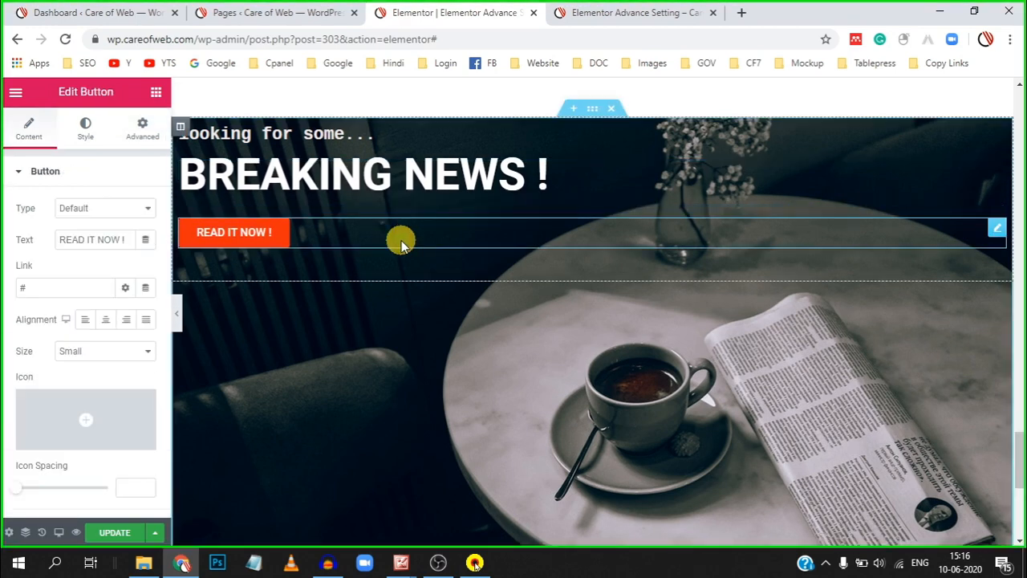
pyautogui.click(141, 128)
pyautogui.click(30, 235)
pyautogui.write('0')
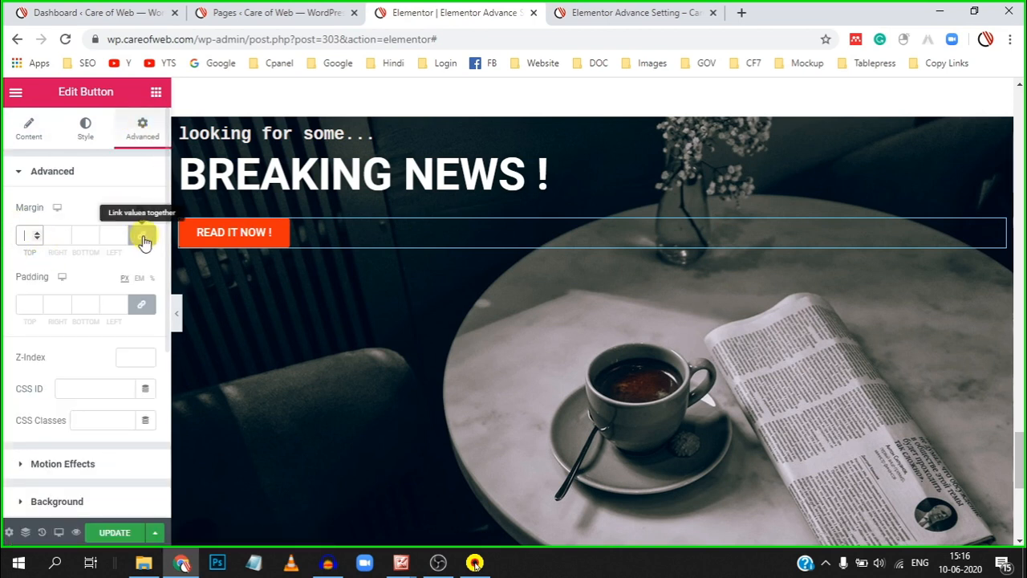
pyautogui.click(142, 233)
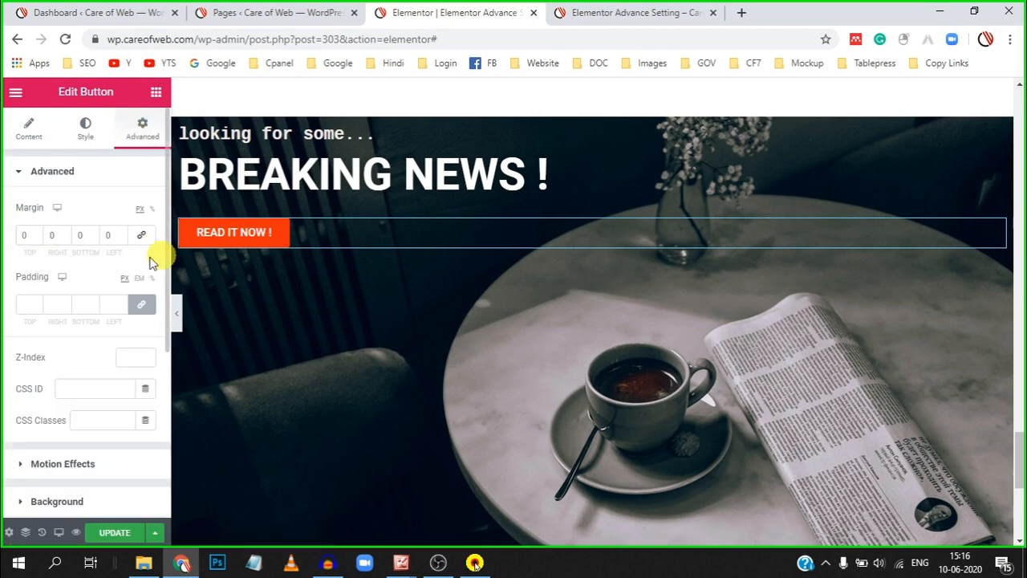
pyautogui.click(37, 238)
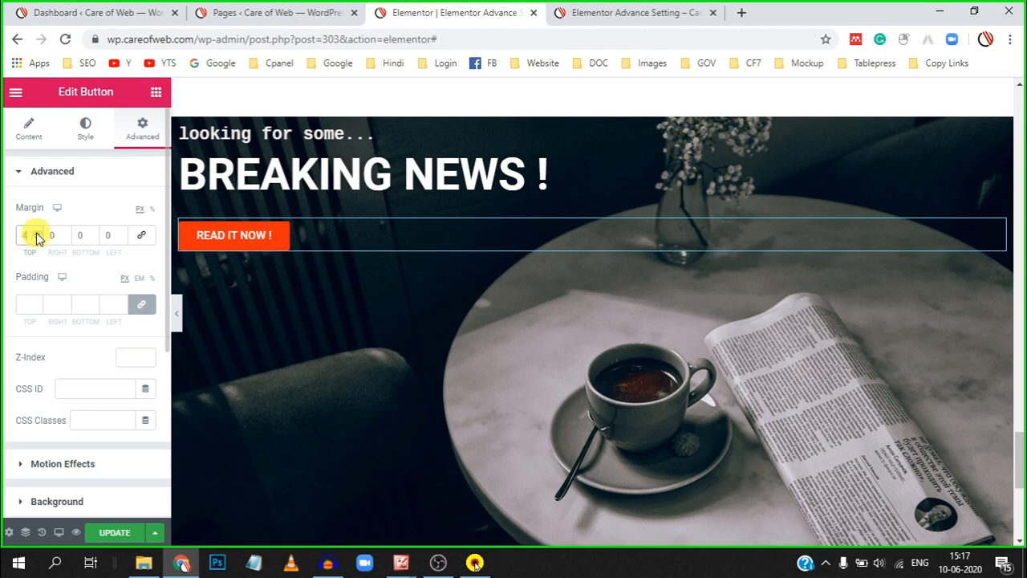
pyautogui.click(37, 233)
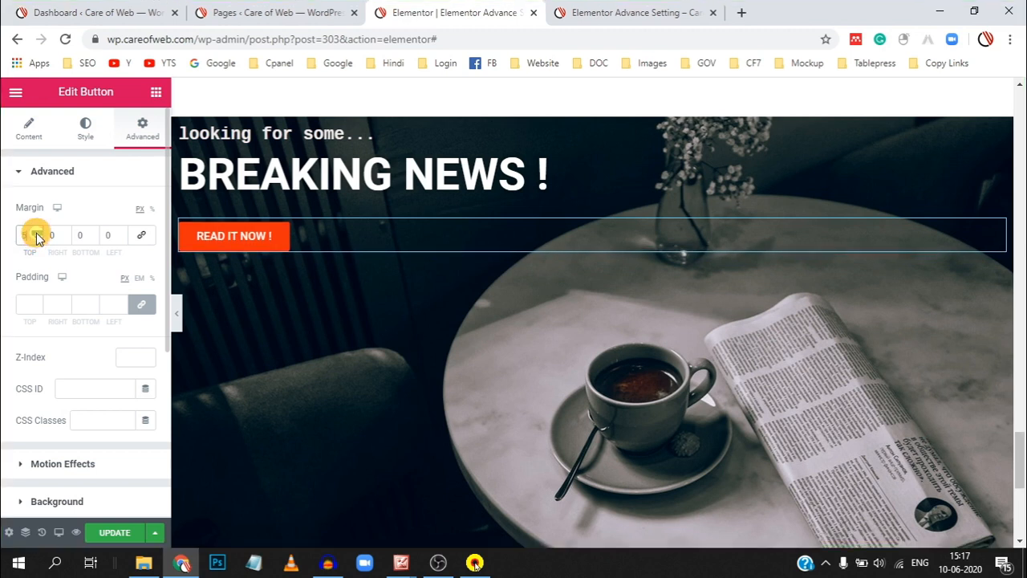
pyautogui.moveTo(36, 232); pyautogui.dragTo(36, 232)
# - Update the page and check the BREAKING NEWS ! banner's new spacing in the page preview
pyautogui.click(112, 533)
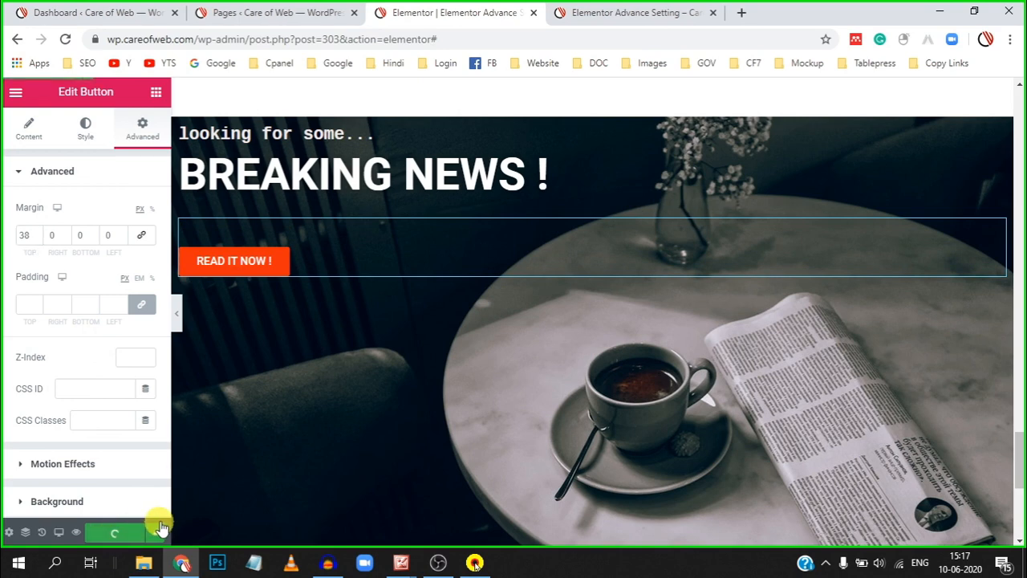
pyautogui.click(630, 13)
pyautogui.scroll(-1, 534, 189)
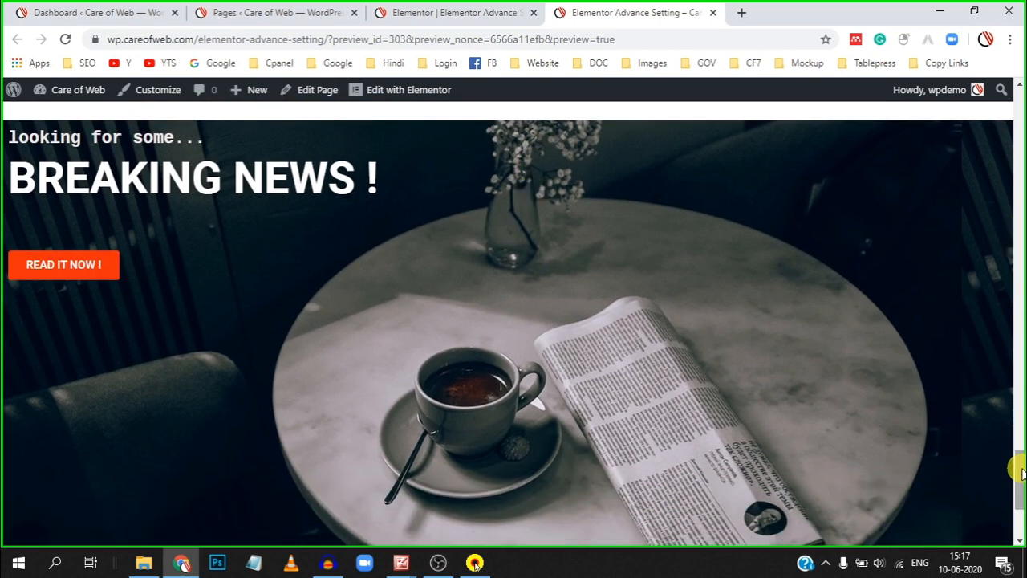
pyautogui.moveTo(1017, 467); pyautogui.dragTo(1021, 476)
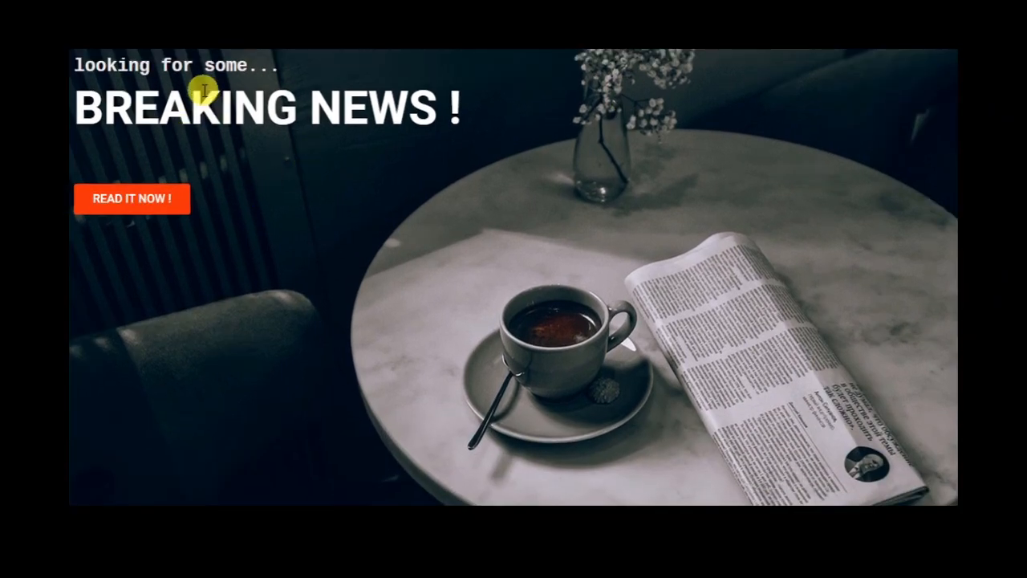